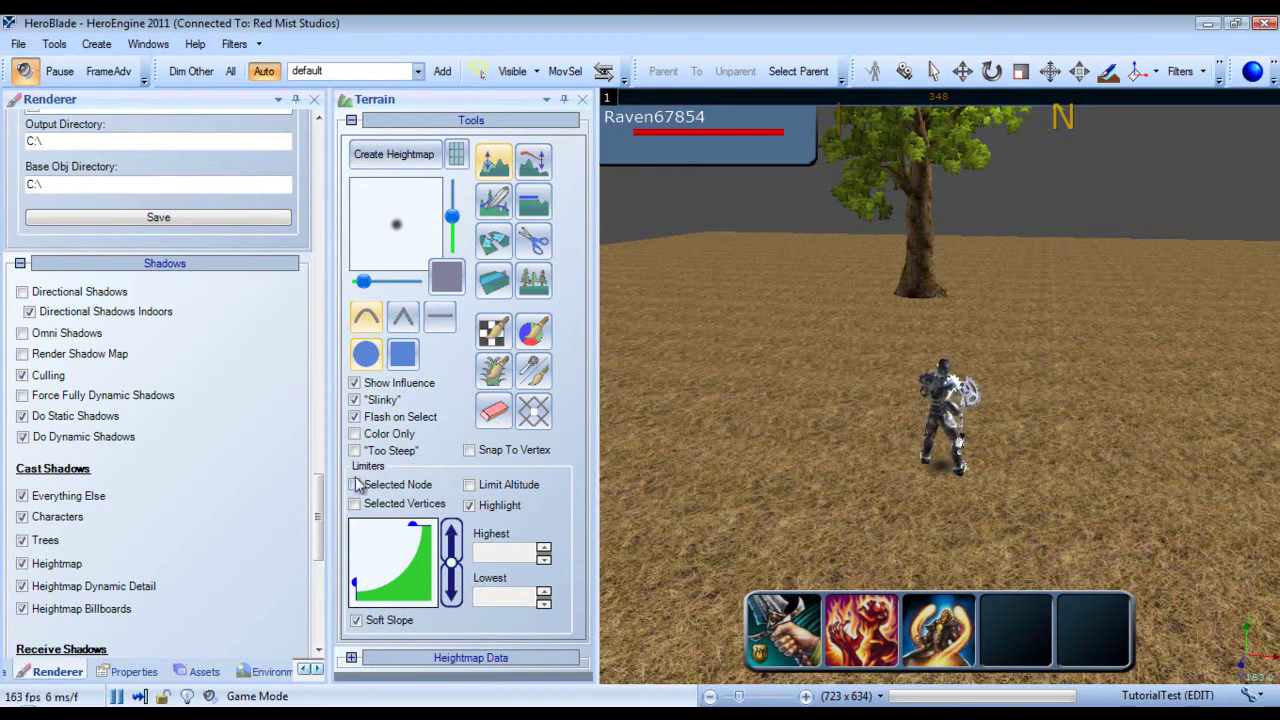
Step: Turn on Directional Shadows in the renderer settings and check the shadows of the tree and character
left_click_drag(320, 493, 310, 517)
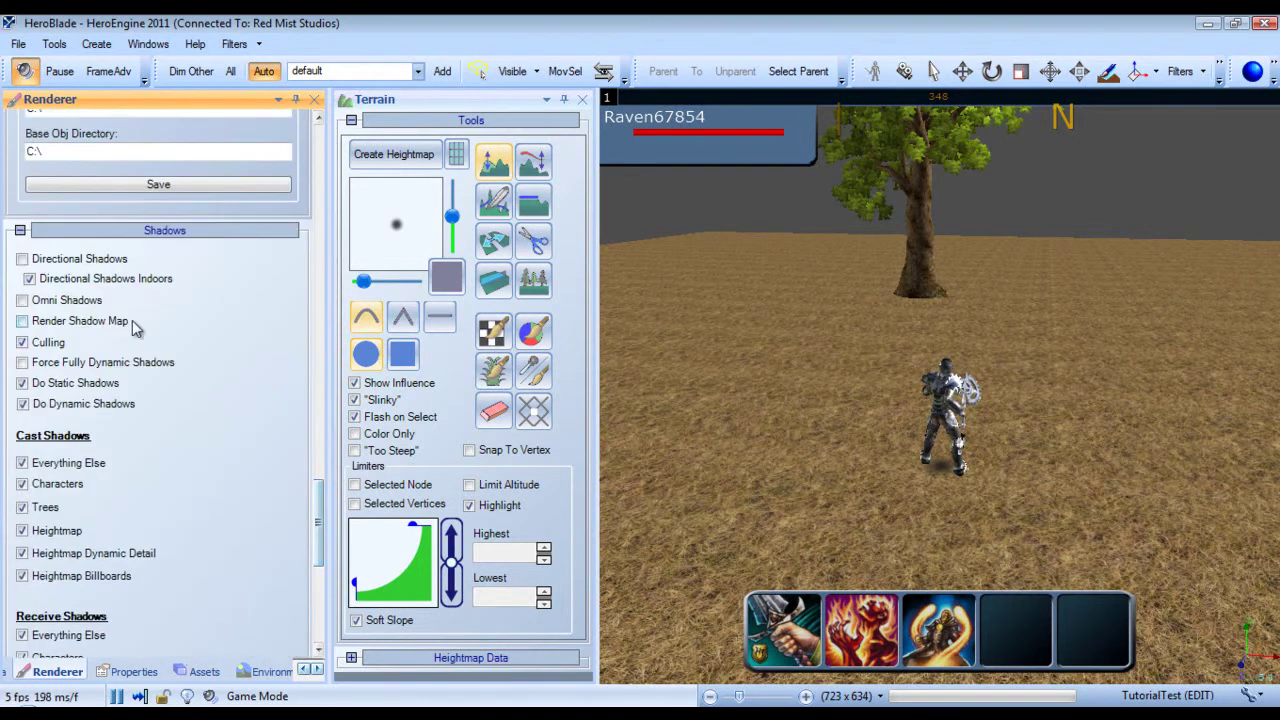
left_click(97, 260)
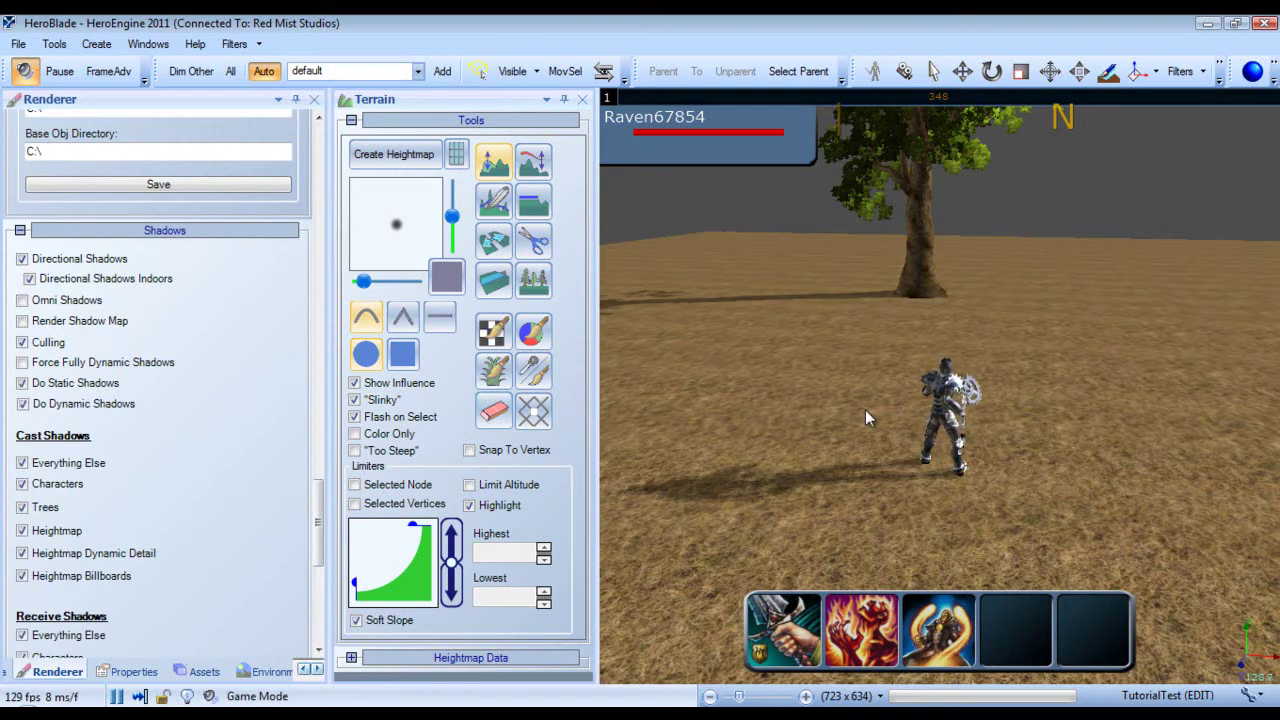
mouse_move(887, 388)
right_mouse_down()
mouse_move(936, 389)
mouse_move(729, 380)
mouse_move(901, 380)
right_mouse_up()
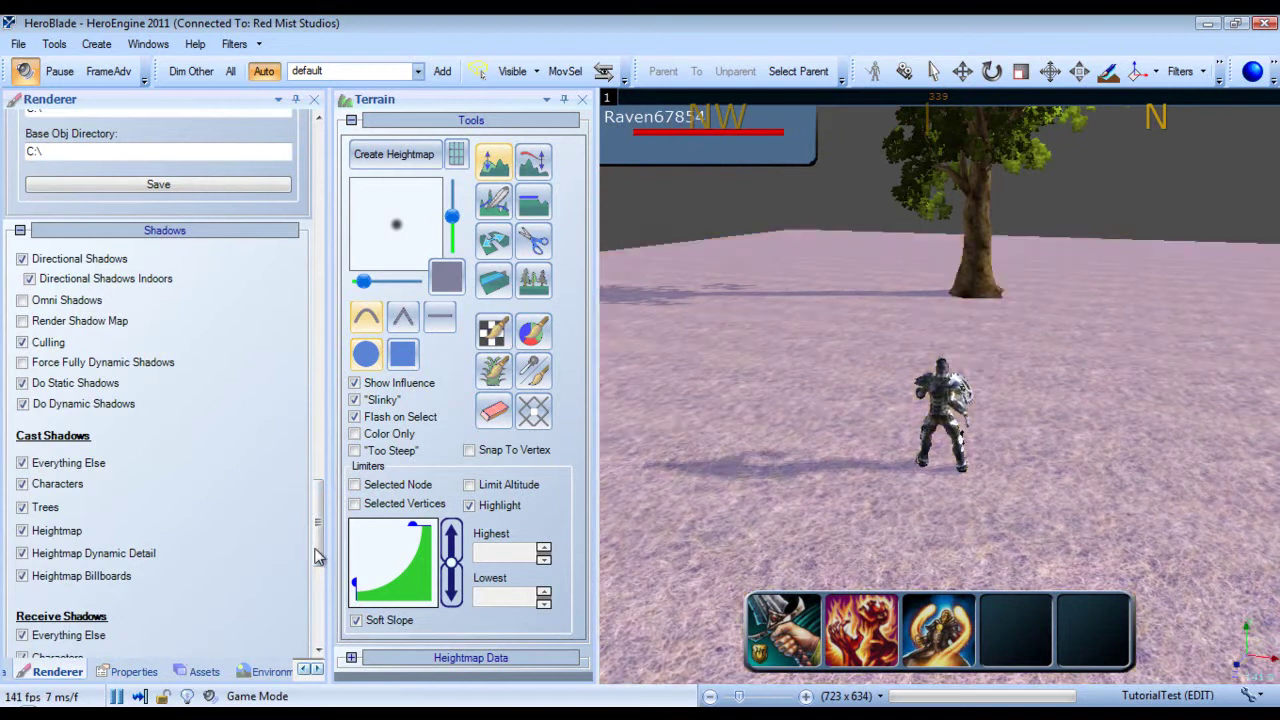
Step: Enable the dynamic sky in the environment settings and look at the sky around the character
left_click(315, 671)
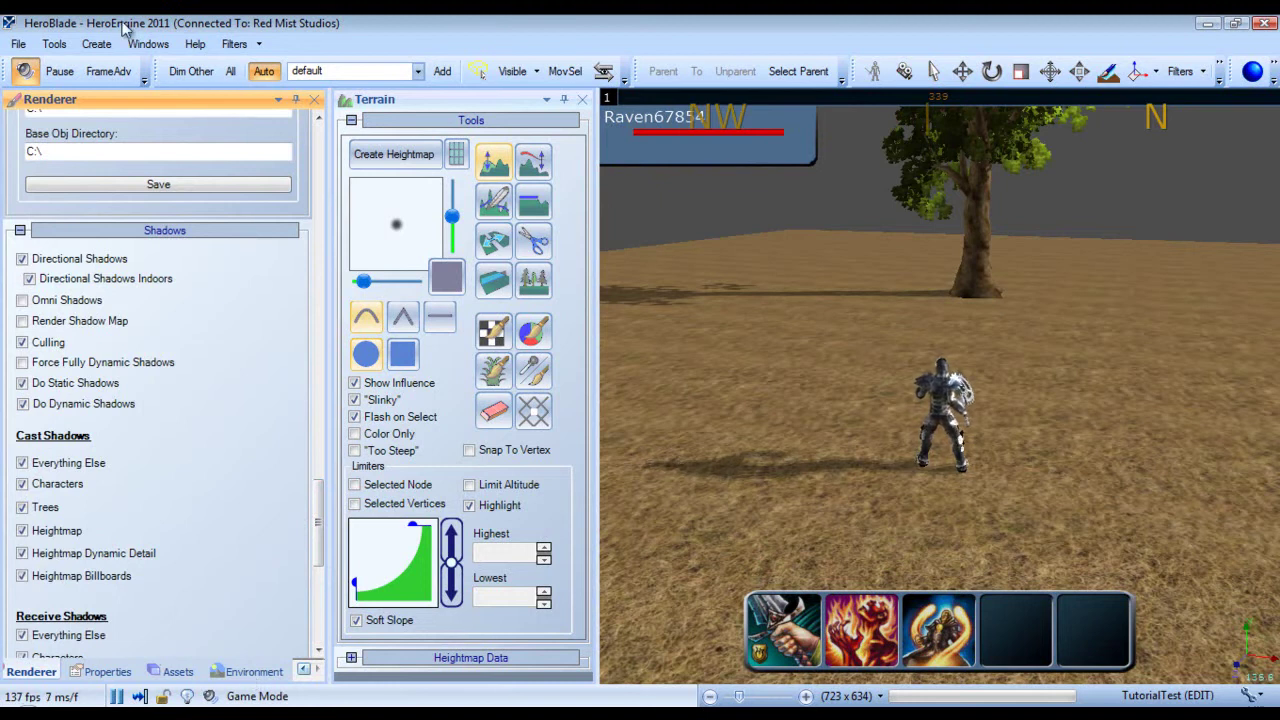
left_click(252, 671)
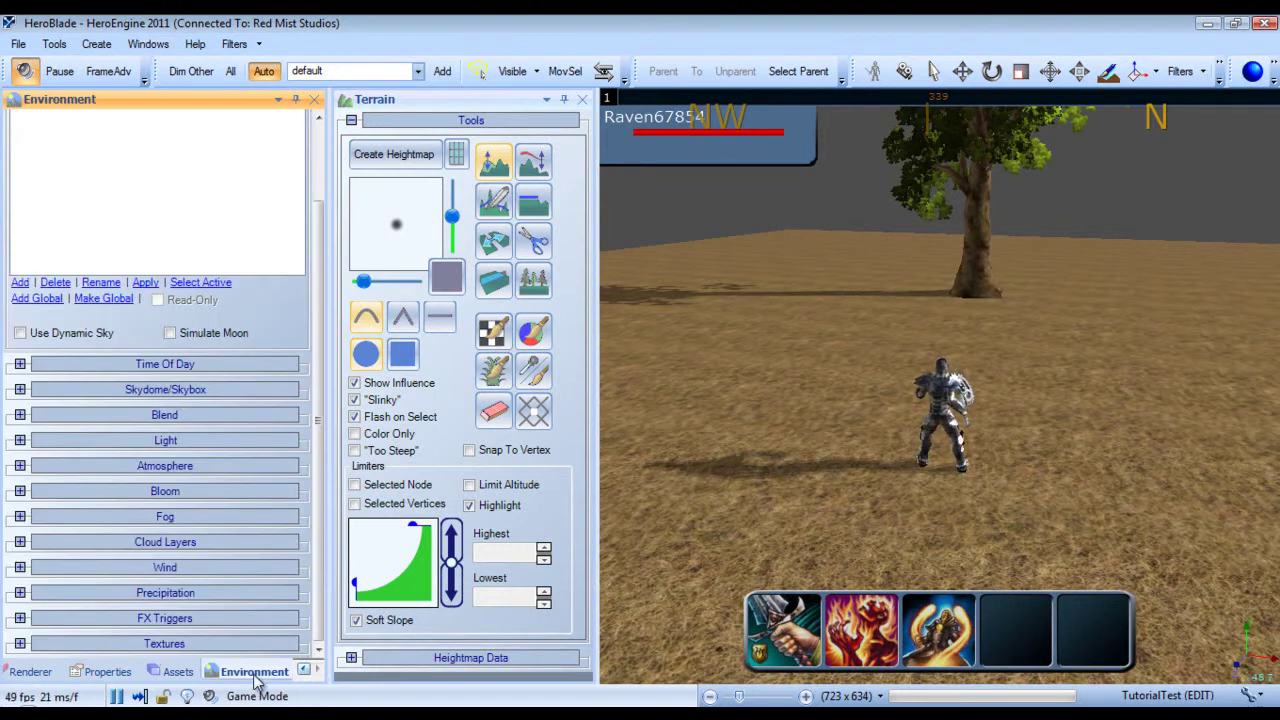
left_click(150, 44)
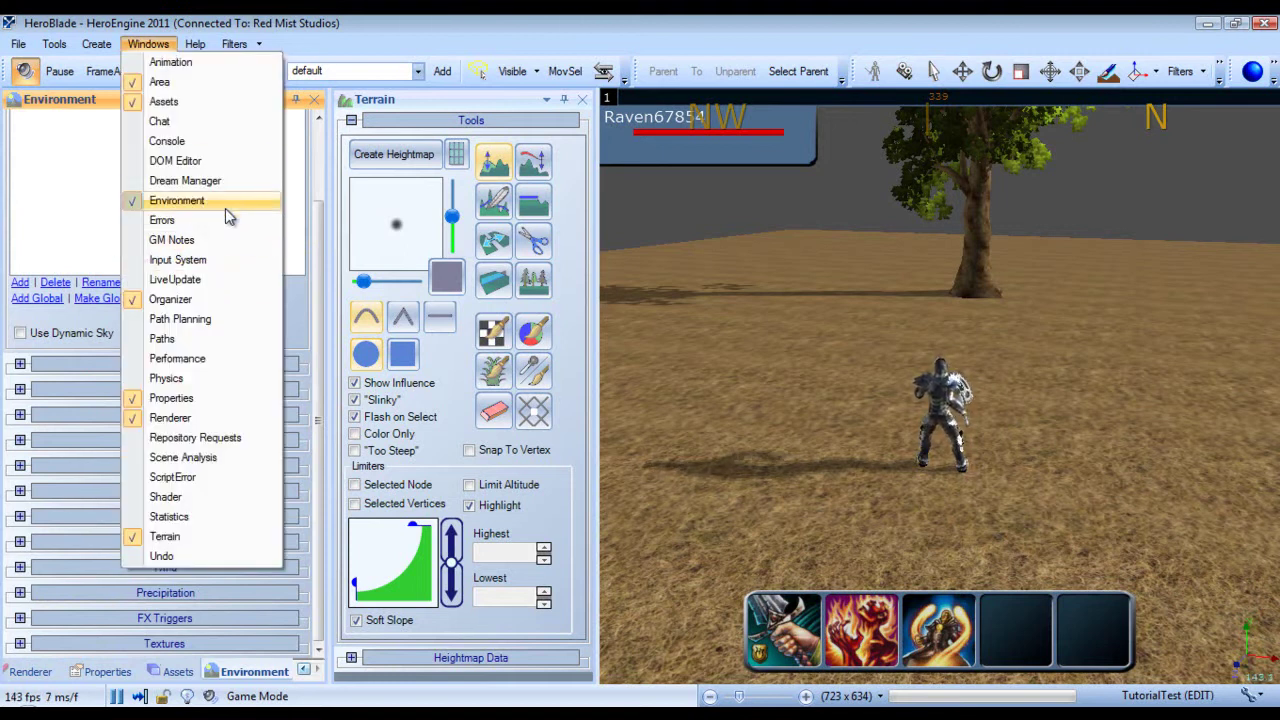
left_click(313, 492)
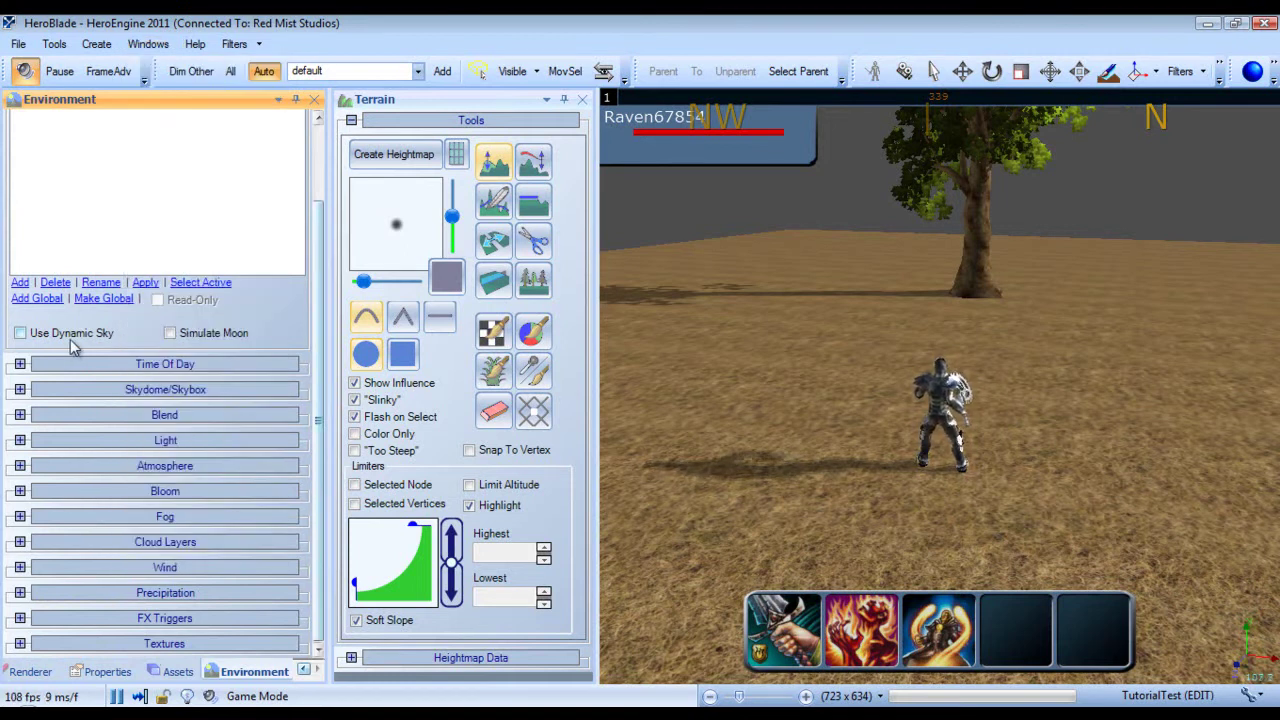
left_click(21, 333)
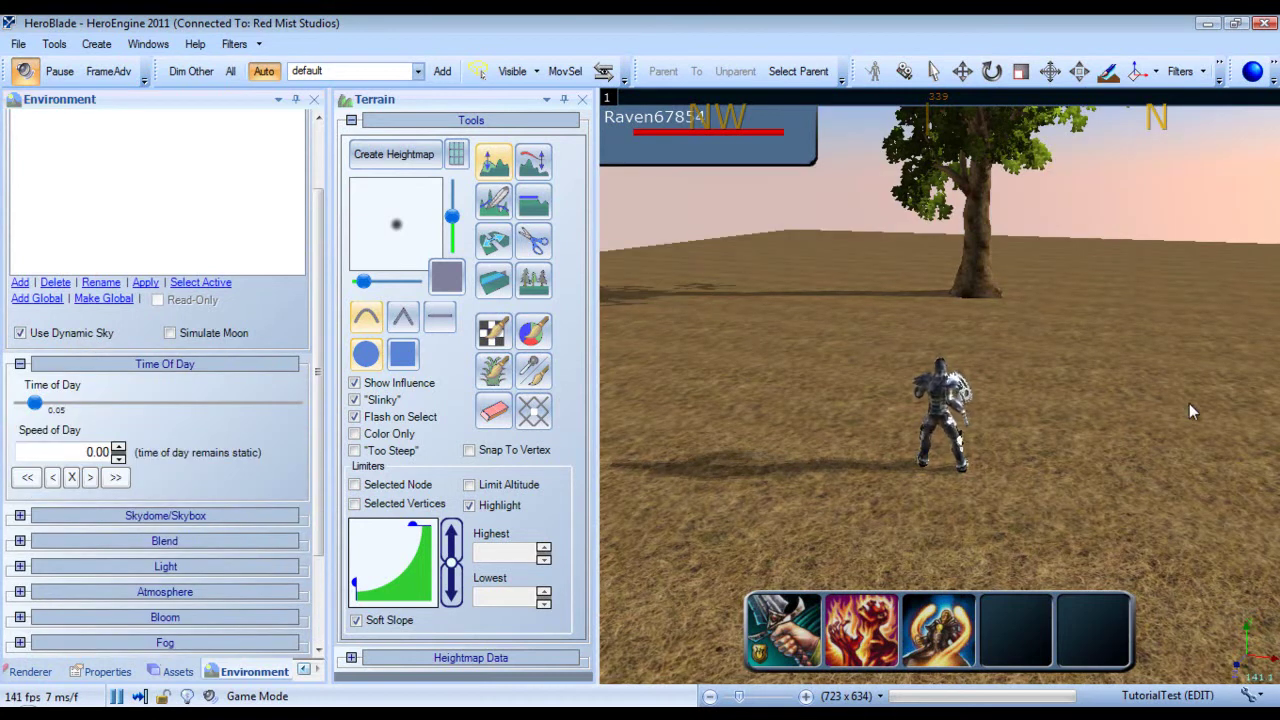
right_click_drag(1169, 409, 938, 395)
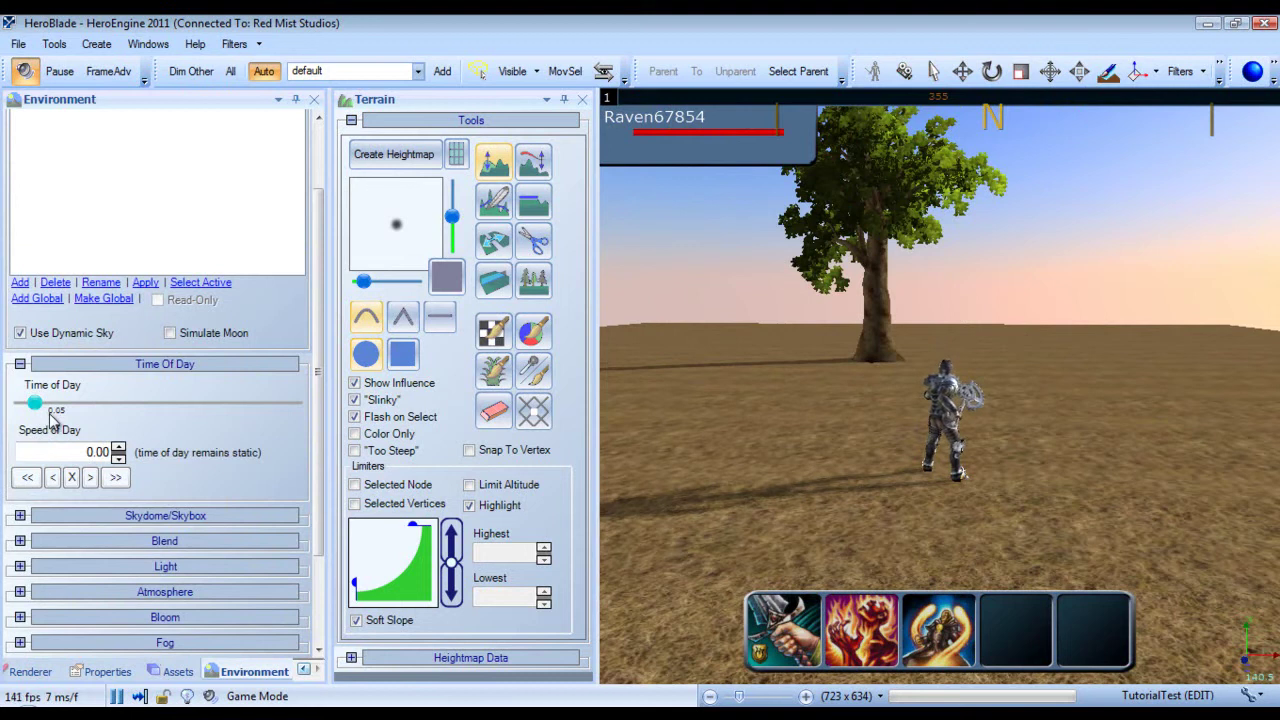
Step: Set the time of day to about 0.89 and try moon simulation on the night scene
left_click_drag(36, 404, 270, 421)
left_click(215, 334)
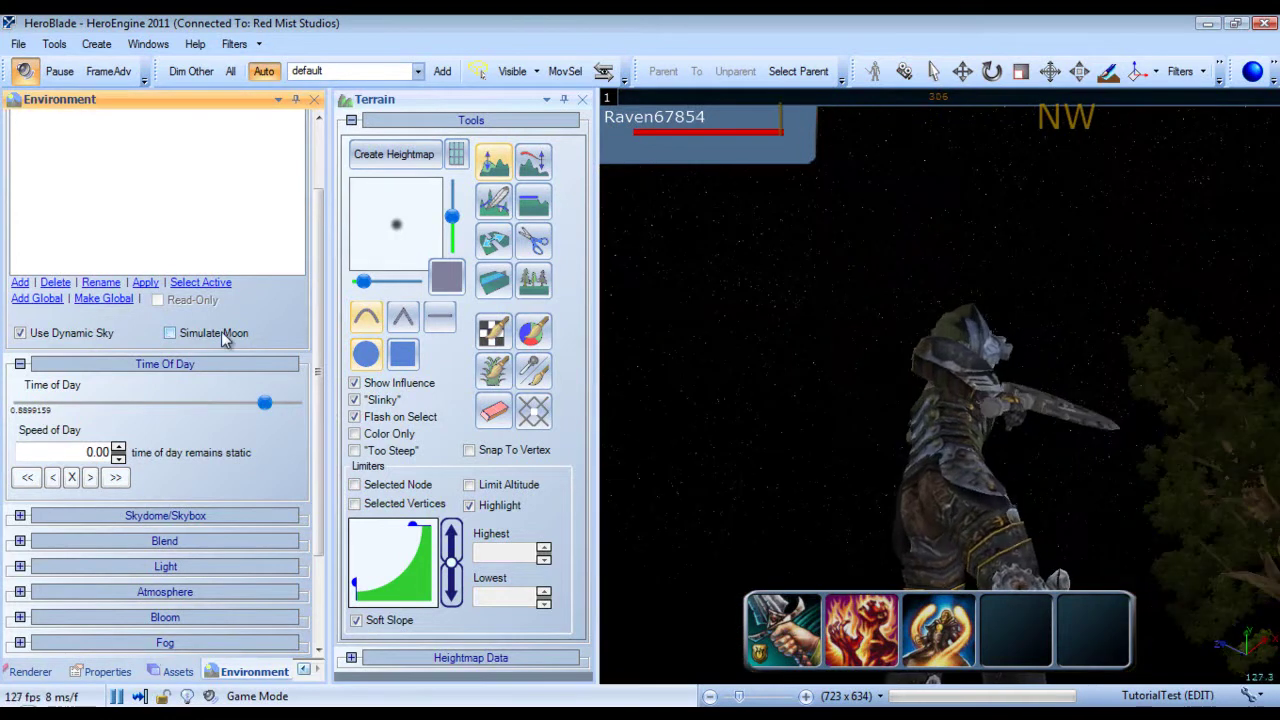
right_click_drag(940, 384, 941, 390)
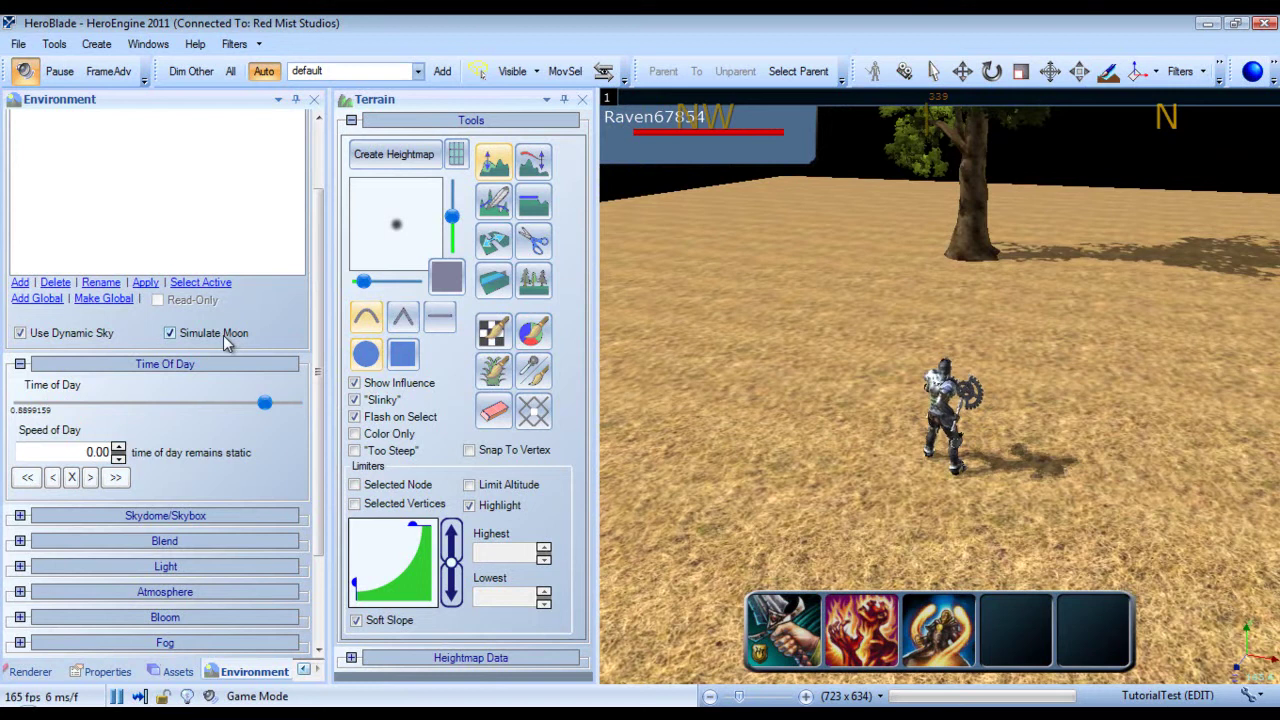
left_click(170, 333)
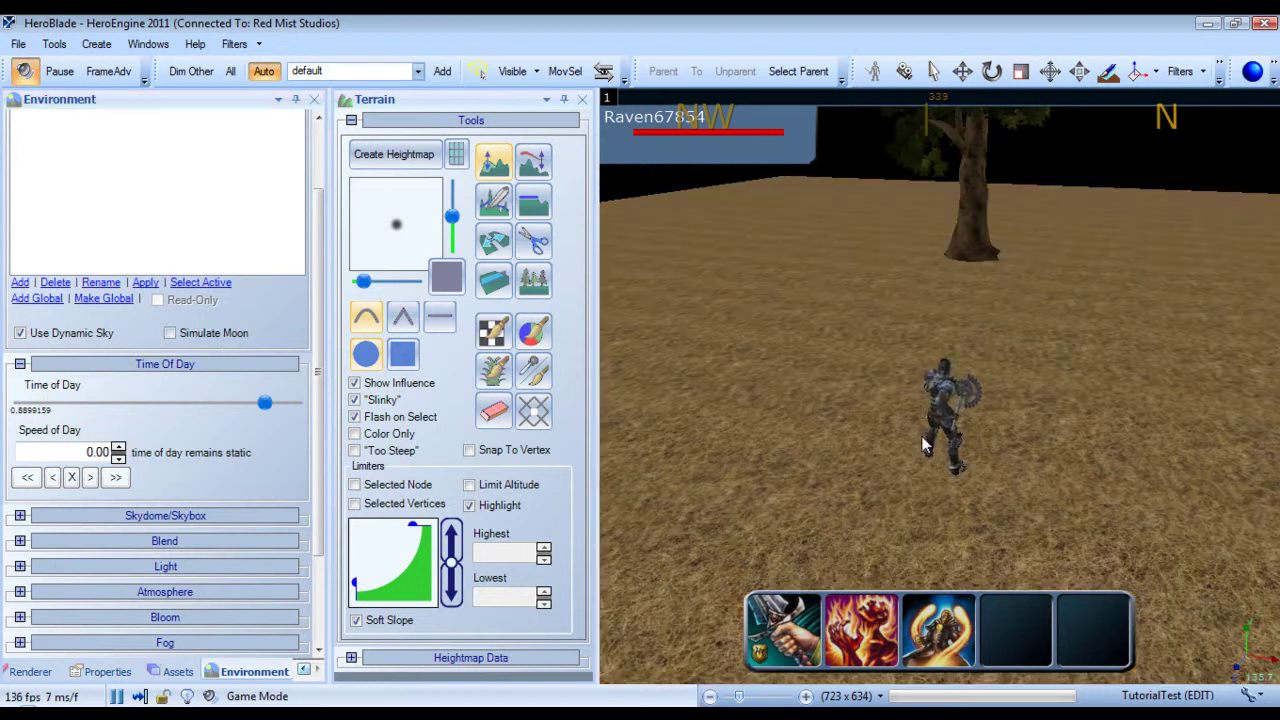
right_click_drag(938, 386, 939, 386)
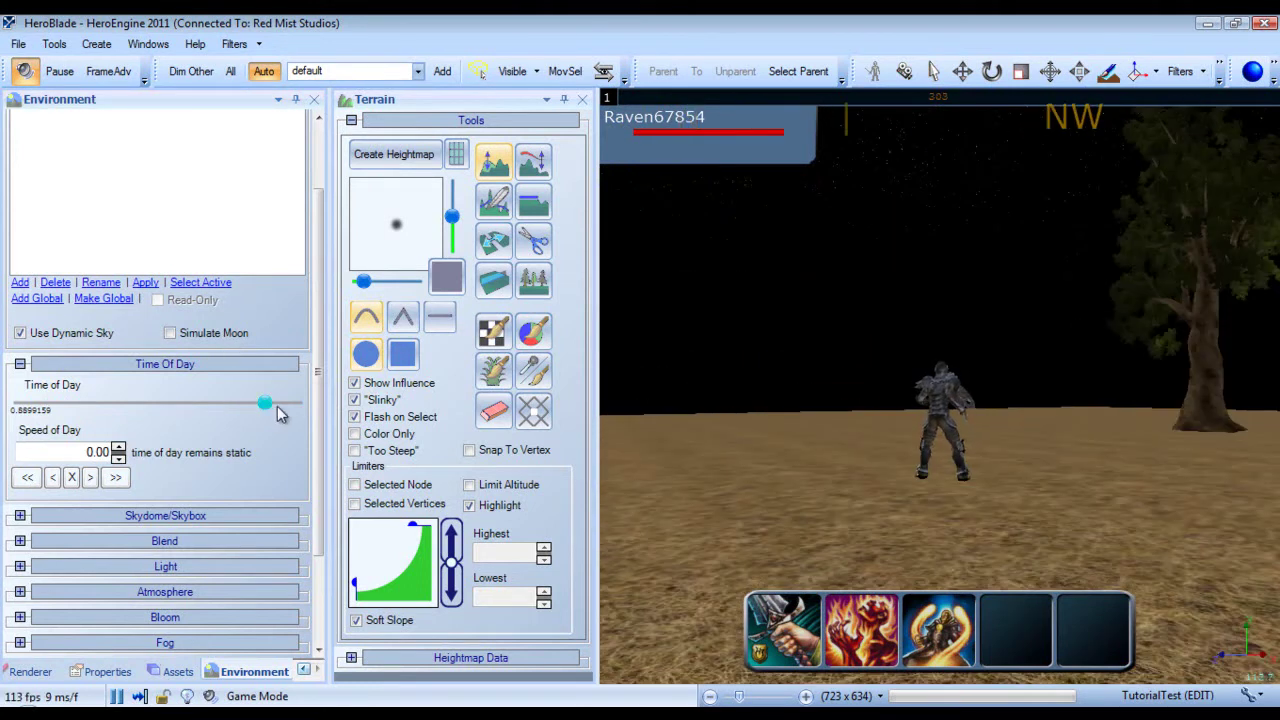
Step: Return the time of day to 0, start the day cycle at a speed of 288, and inspect the tree's shadow
left_click_drag(264, 403, 21, 405)
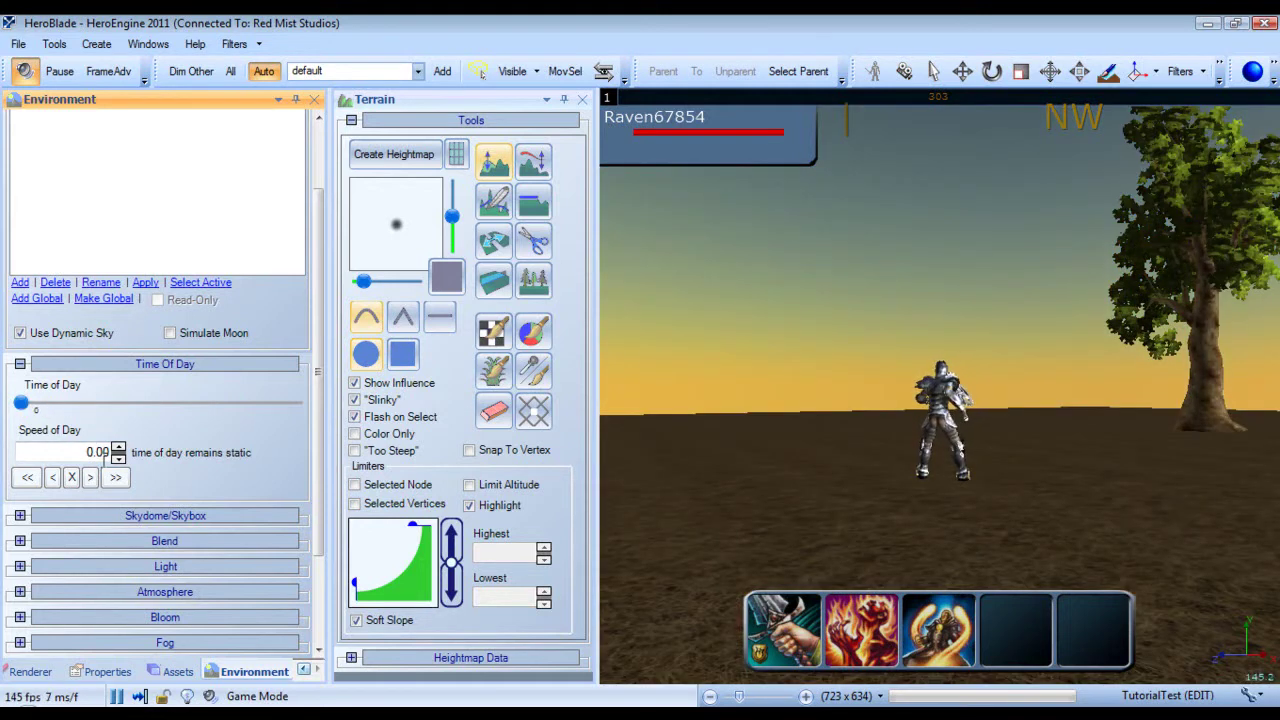
right_click_drag(920, 376, 970, 394)
left_click(92, 480)
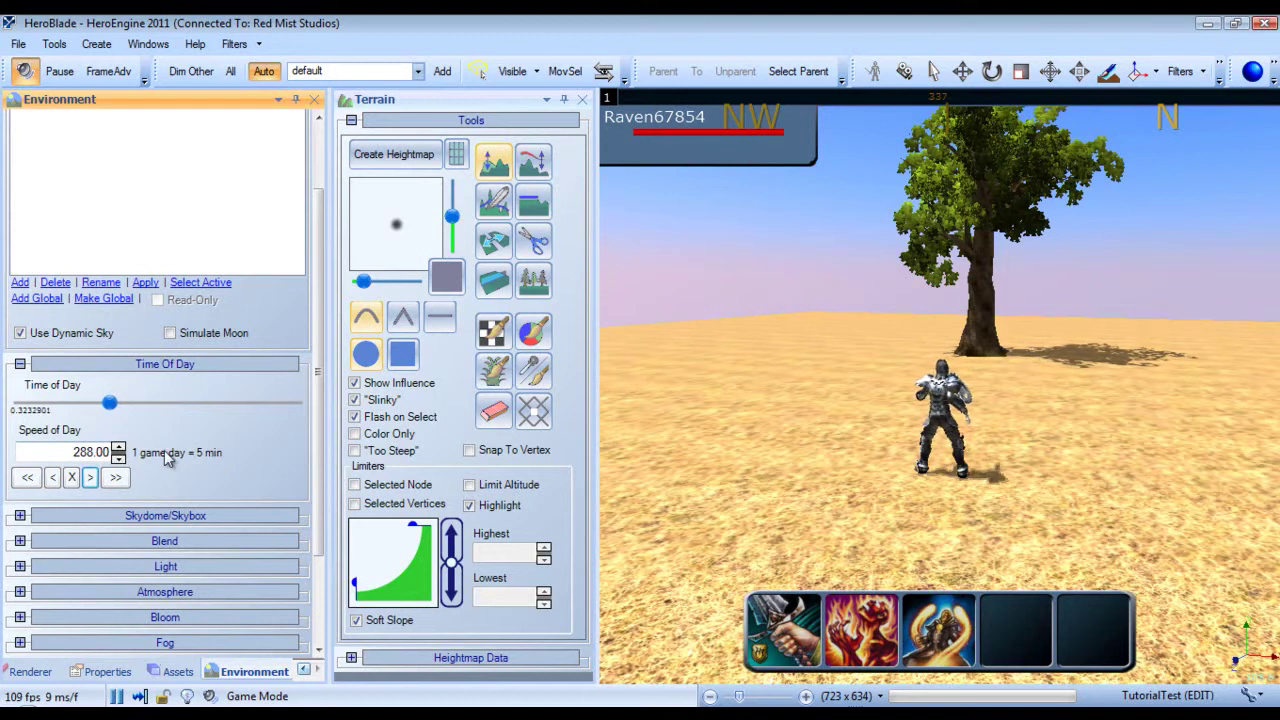
left_click(835, 426)
right_click_drag(813, 411, 850, 443)
key("w")
Step: Set the speed of day to 1 and look at the tree from the character's view
left_click_drag(66, 454, 244, 455)
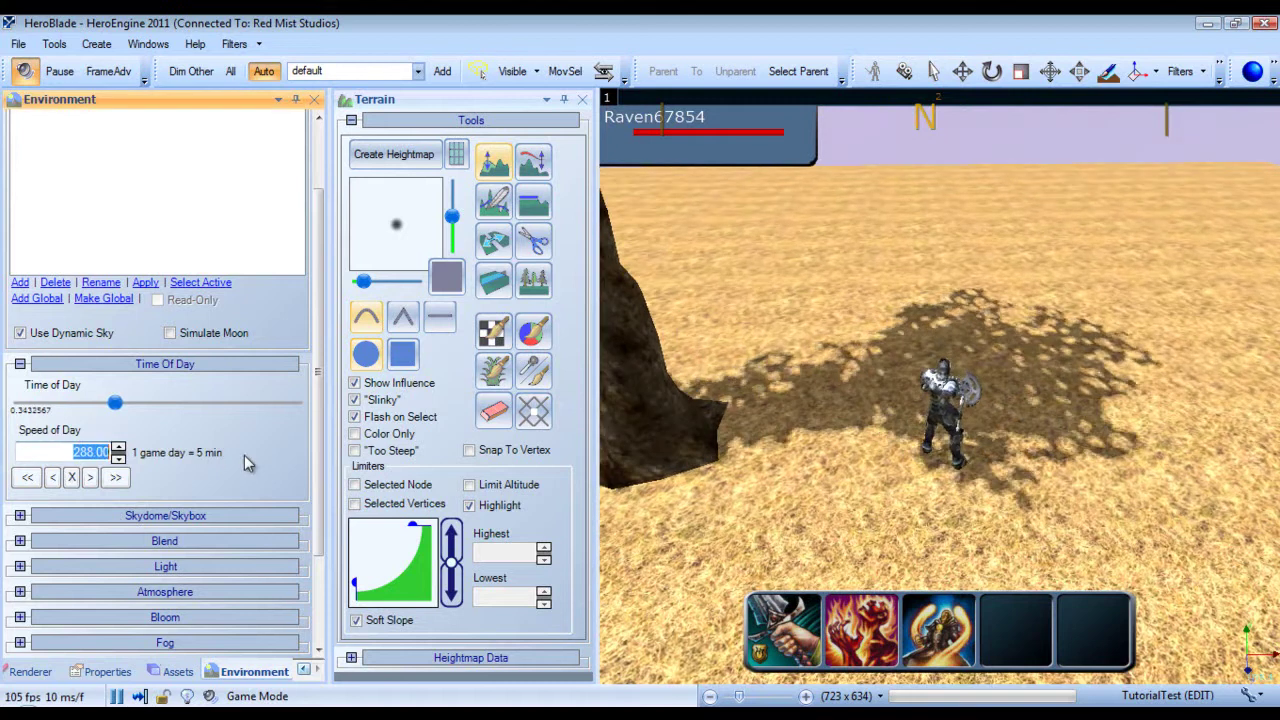
type("5")
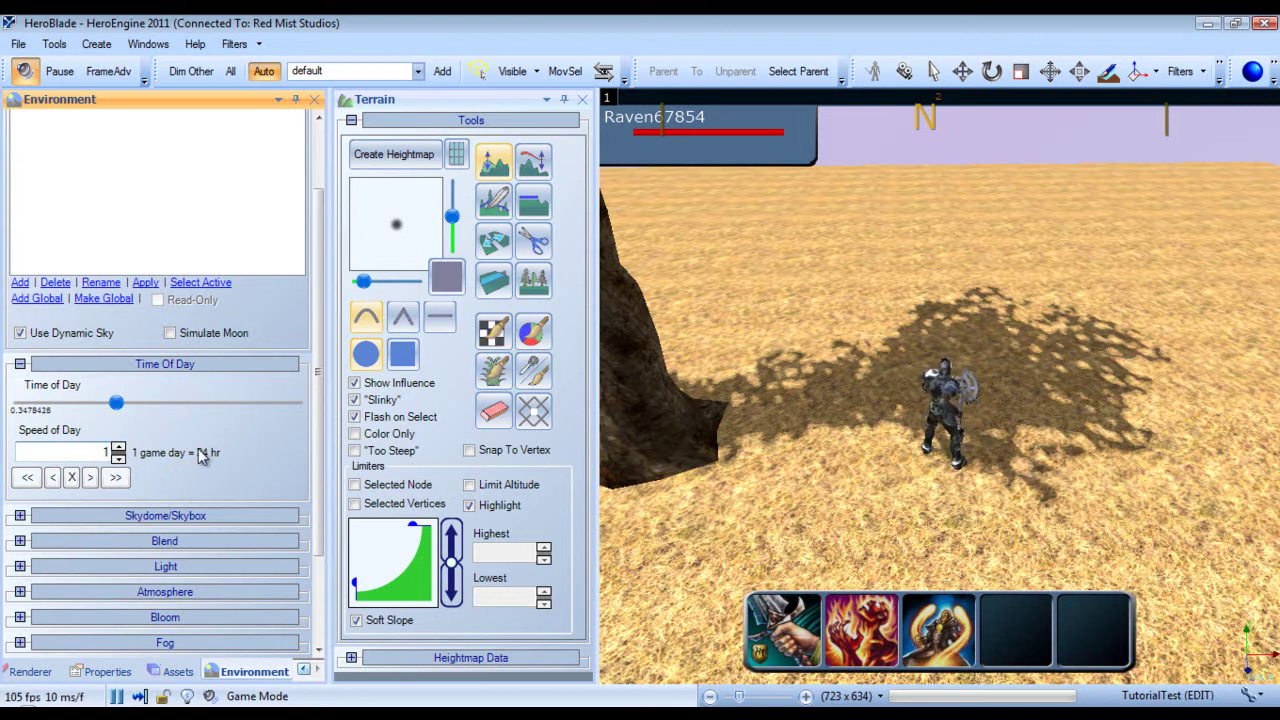
left_click_drag(970, 386, 930, 390)
Step: Set the speed of day to 600
left_click_drag(74, 455, 135, 456)
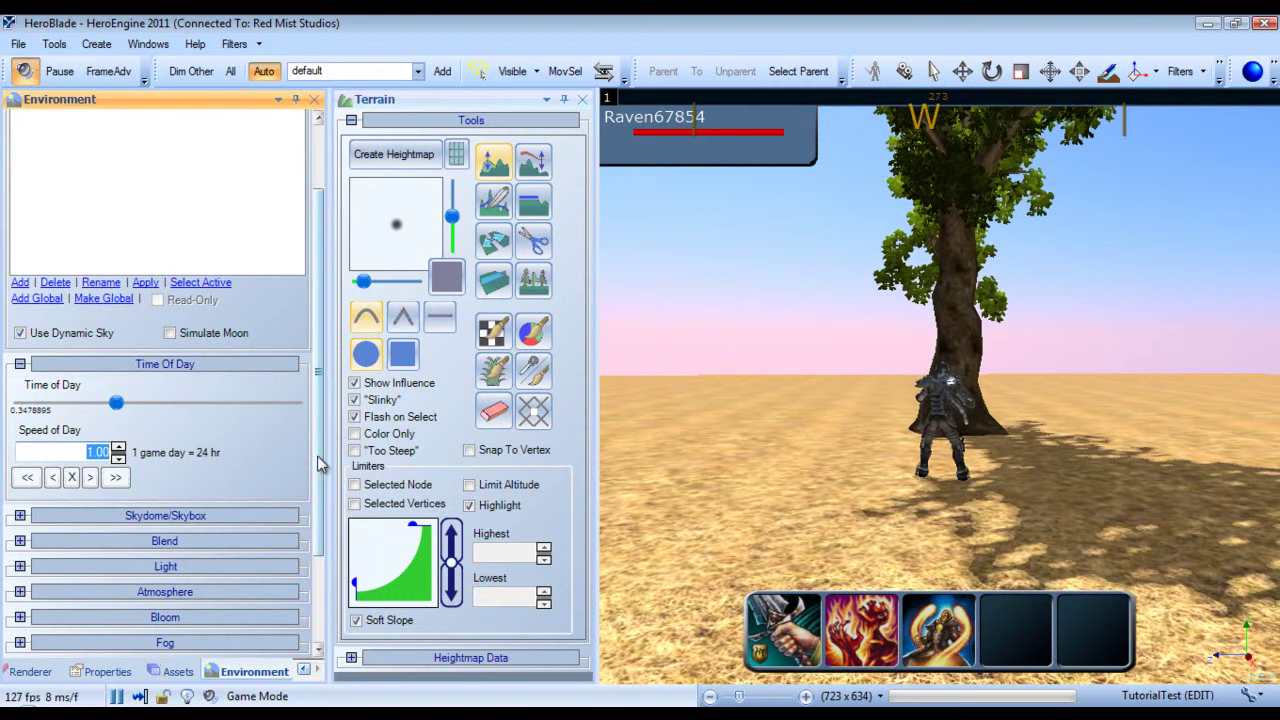
type("600")
key("Return")
Step: Move the time of day back to its start and set the speed of day to 1000
left_click_drag(119, 403, 16, 403)
left_click_drag(80, 453, 217, 449)
type("1000")
key("Return")
left_click_drag(938, 393, 997, 352)
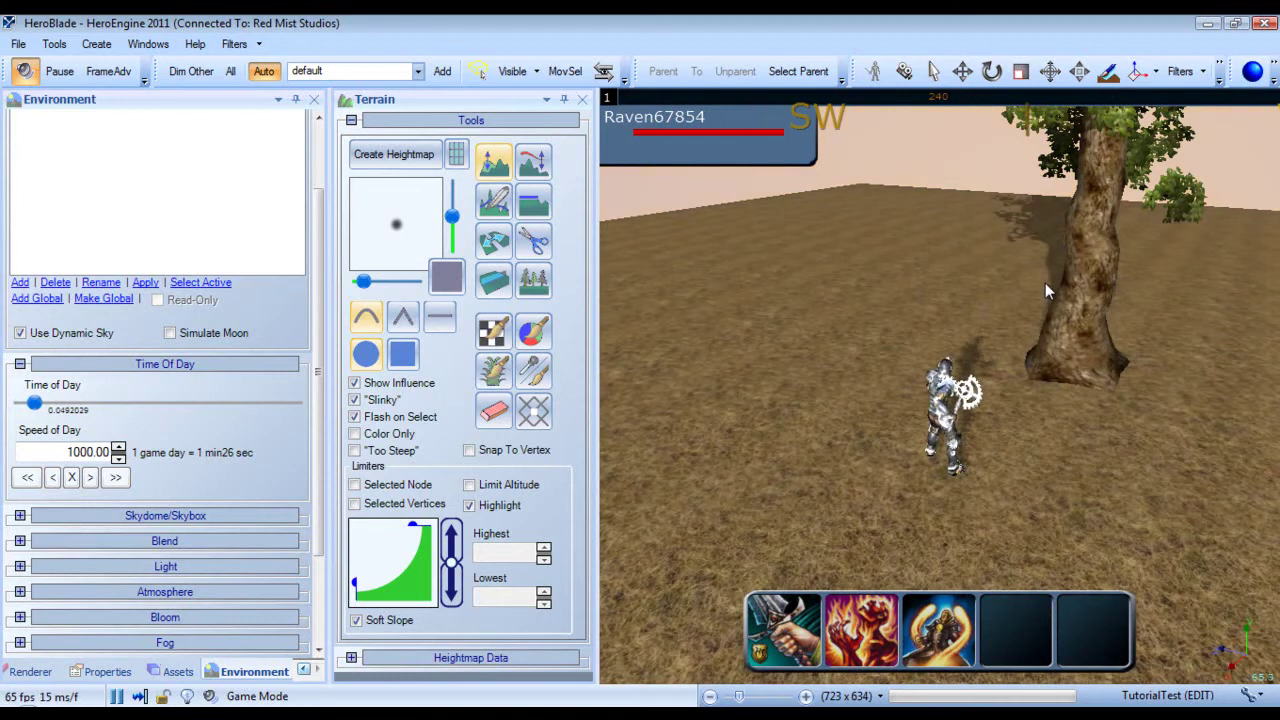
right_click_drag(1136, 341, 1120, 344)
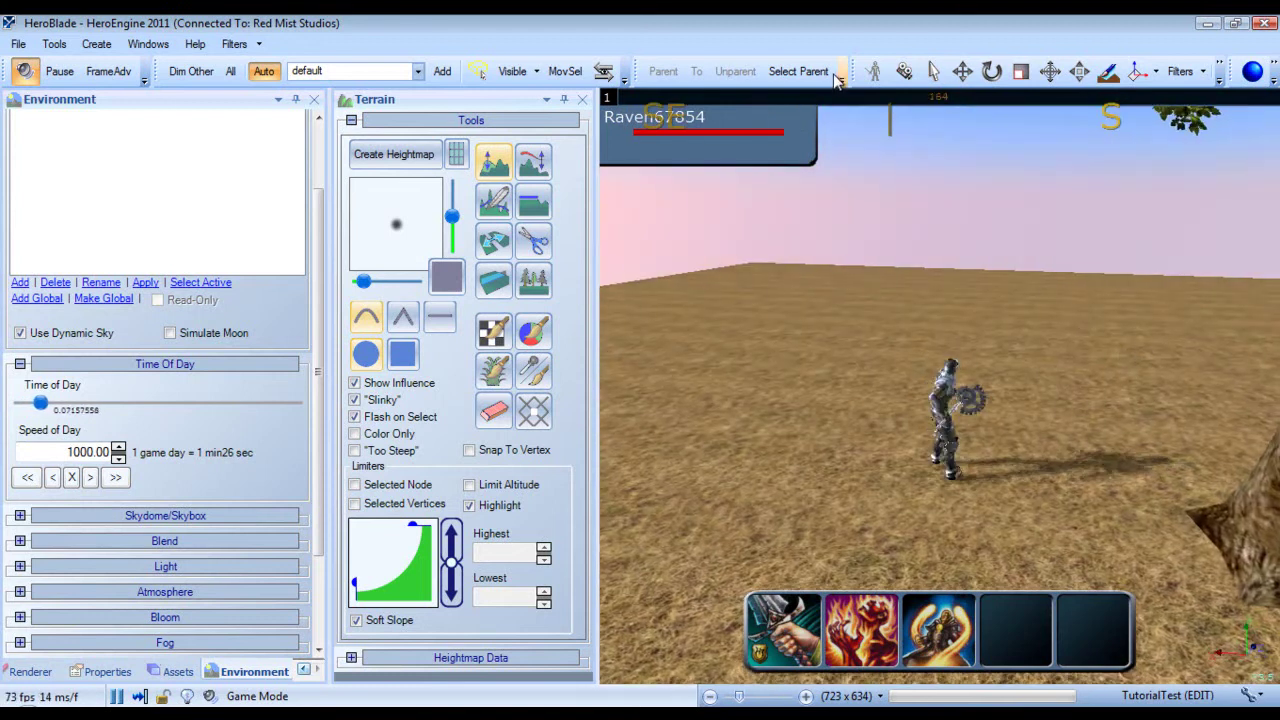
Step: Switch to Fly Mode and move the camera back to frame the tree and character from a distance
left_click(904, 71)
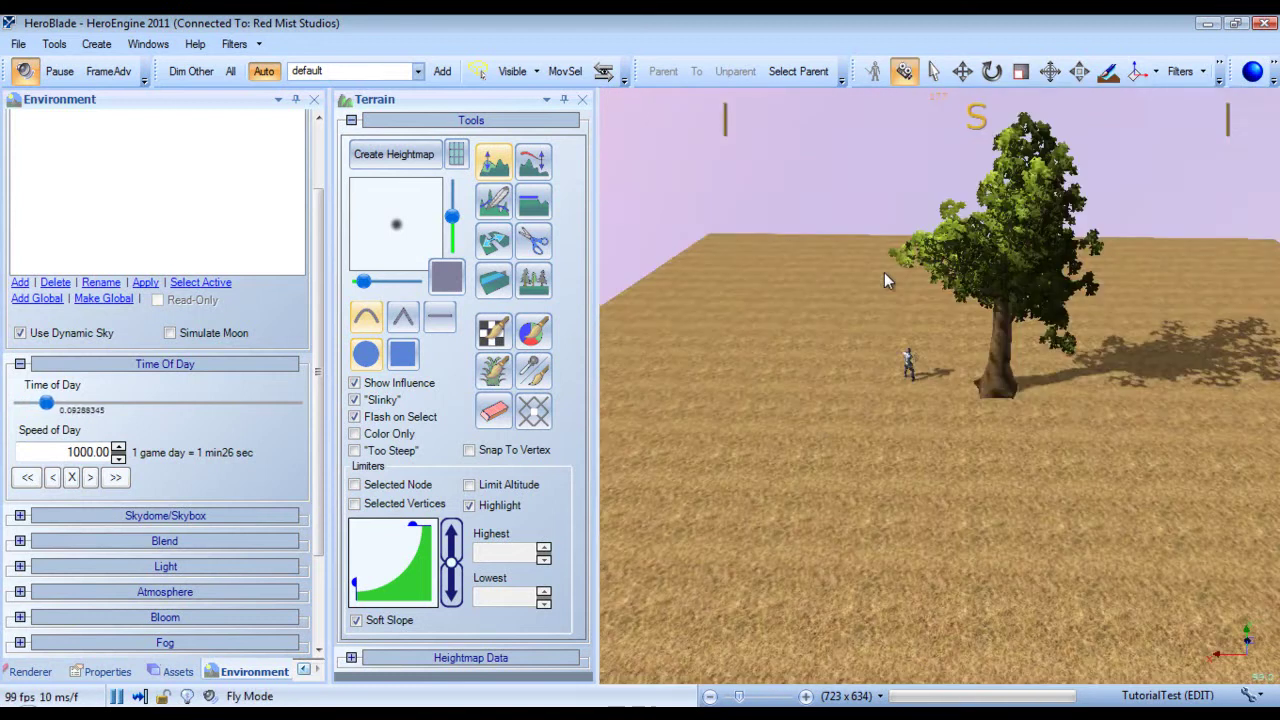
key("s")
key("d")
right_click_drag(884, 272, 857, 274)
key("s")
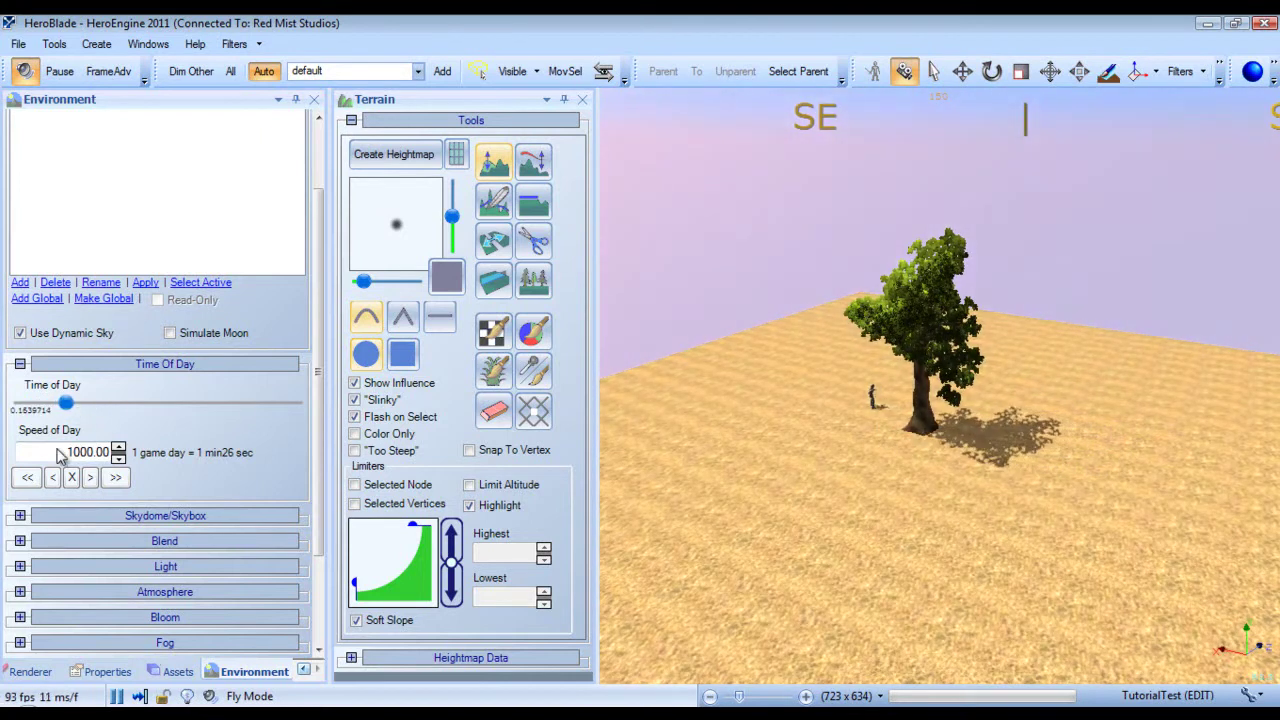
Step: Set the speed of day to 1500
double_click(90, 452)
type("1500")
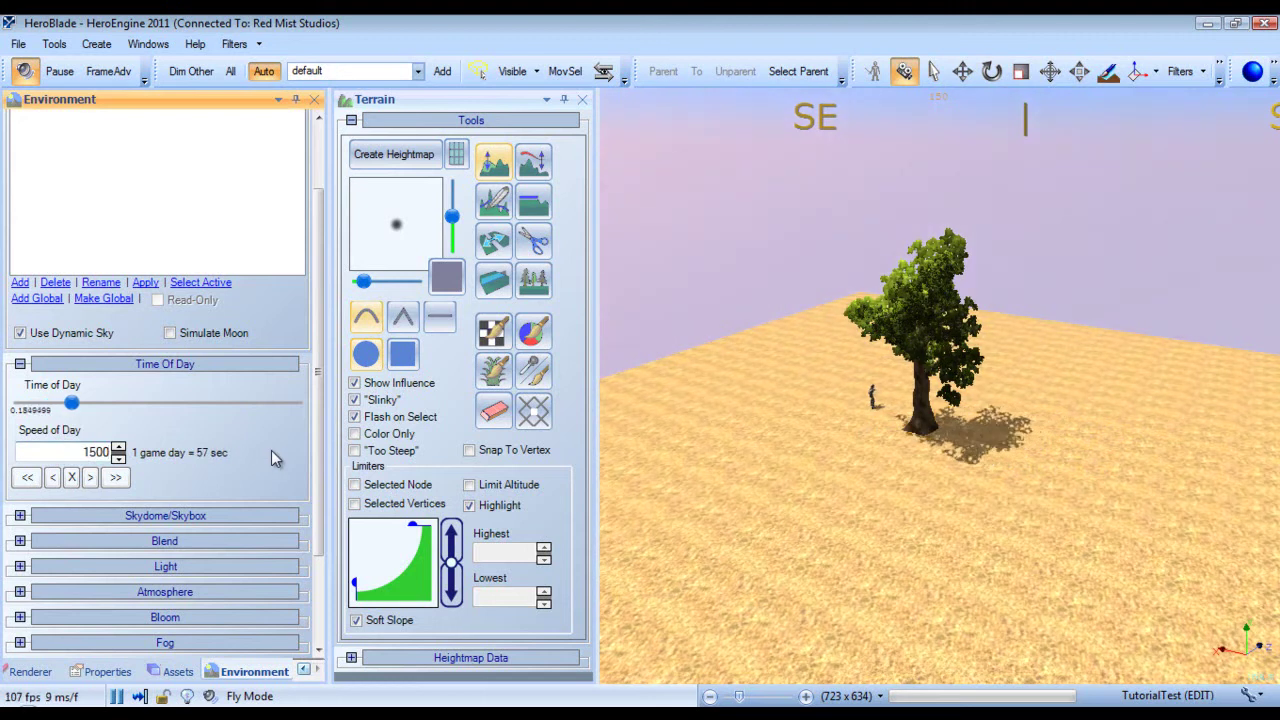
left_click(732, 439)
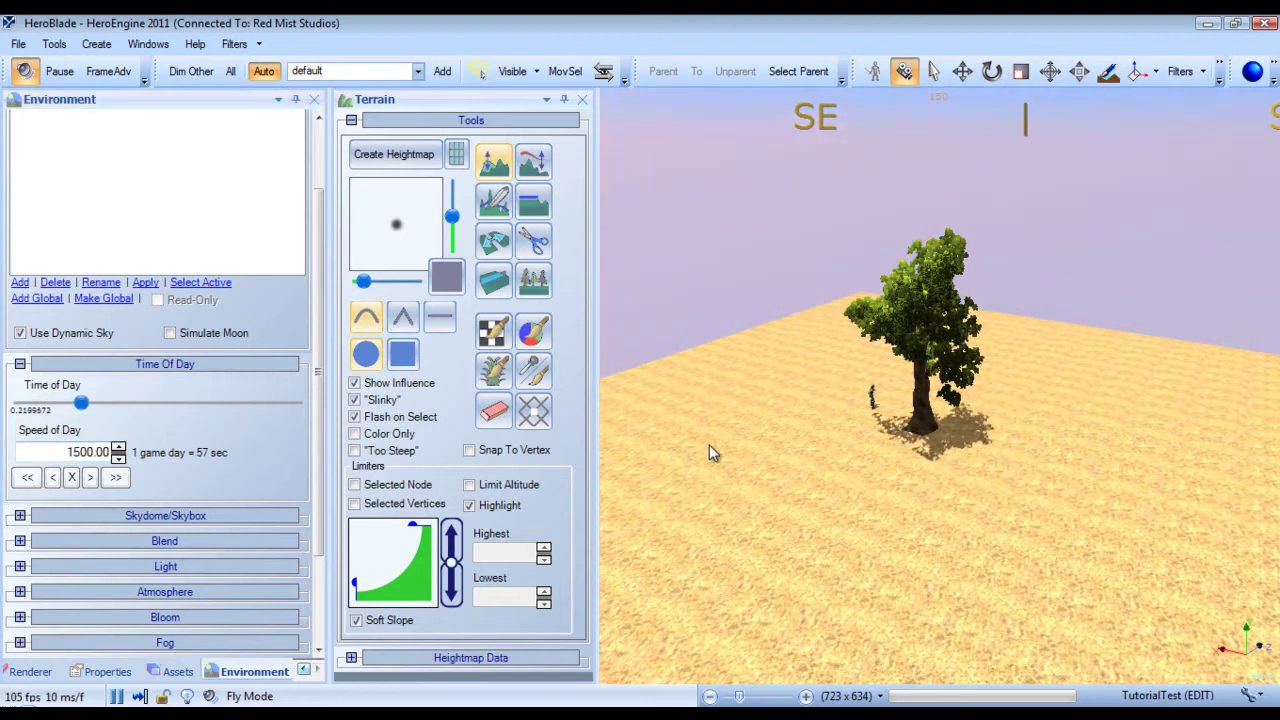
Step: Set the speed of day to 2500 and watch the lighting and tree shadow through the day cycle
double_click(90, 452)
type("2500")
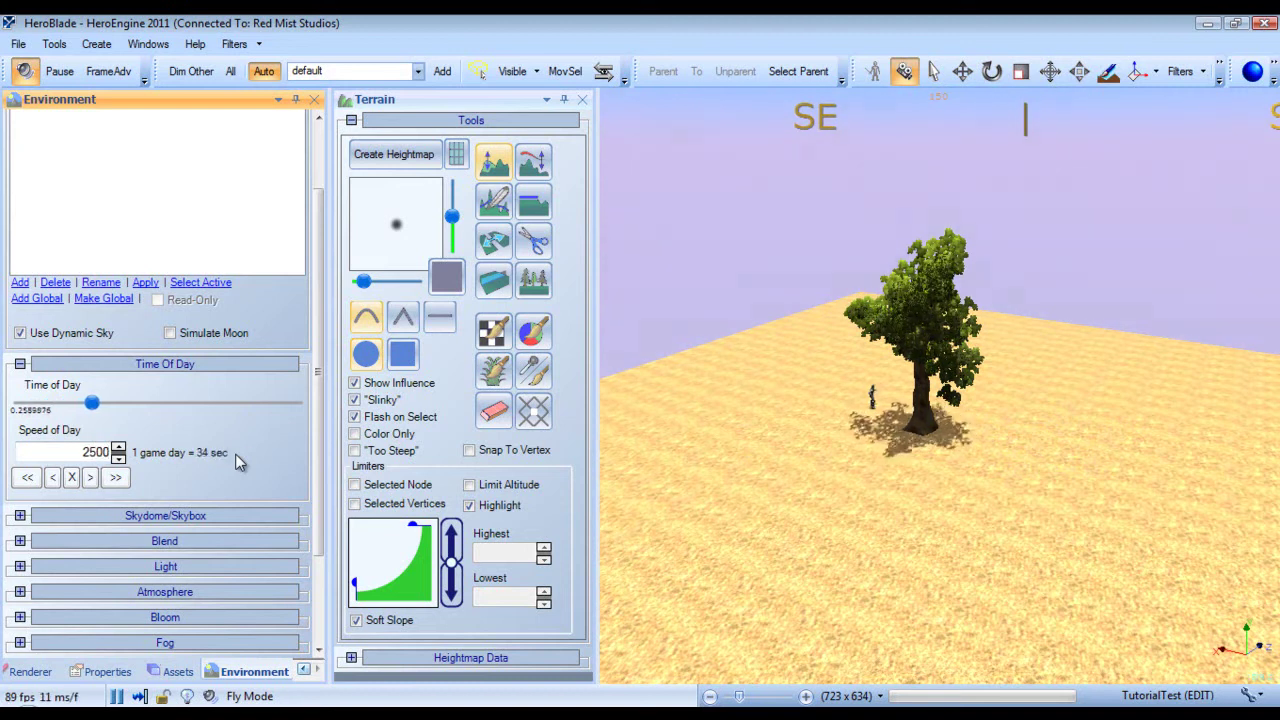
left_click(670, 368)
key("a")
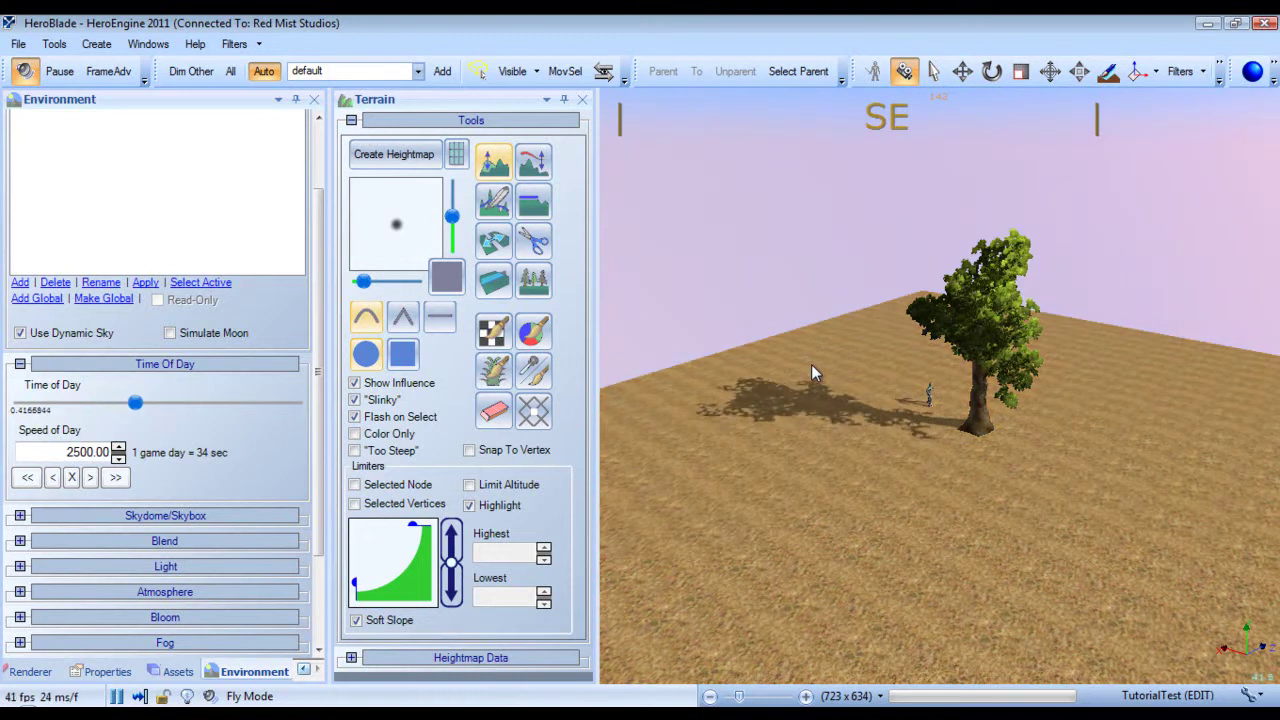
mouse_move(881, 391)
right_mouse_down()
mouse_move(866, 376)
mouse_move(866, 327)
mouse_move(873, 381)
mouse_move(888, 358)
mouse_move(880, 343)
mouse_move(928, 342)
mouse_move(905, 288)
mouse_move(880, 325)
mouse_move(886, 394)
right_mouse_up()
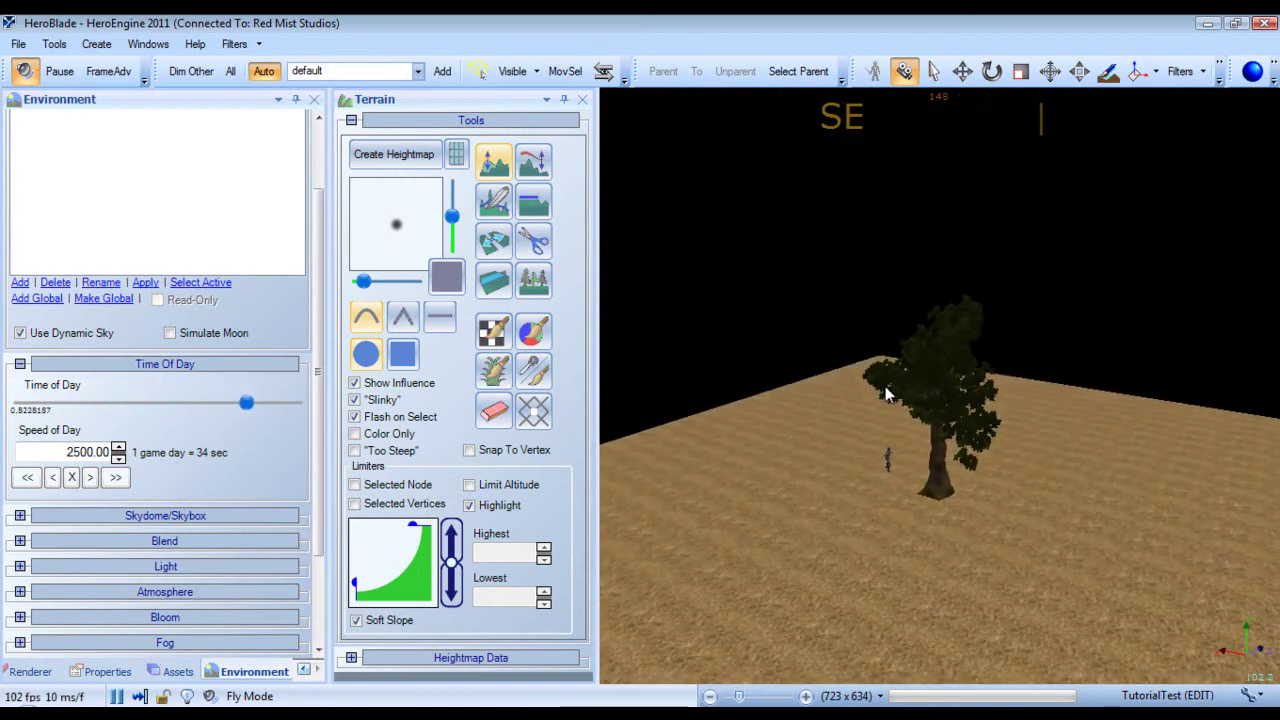